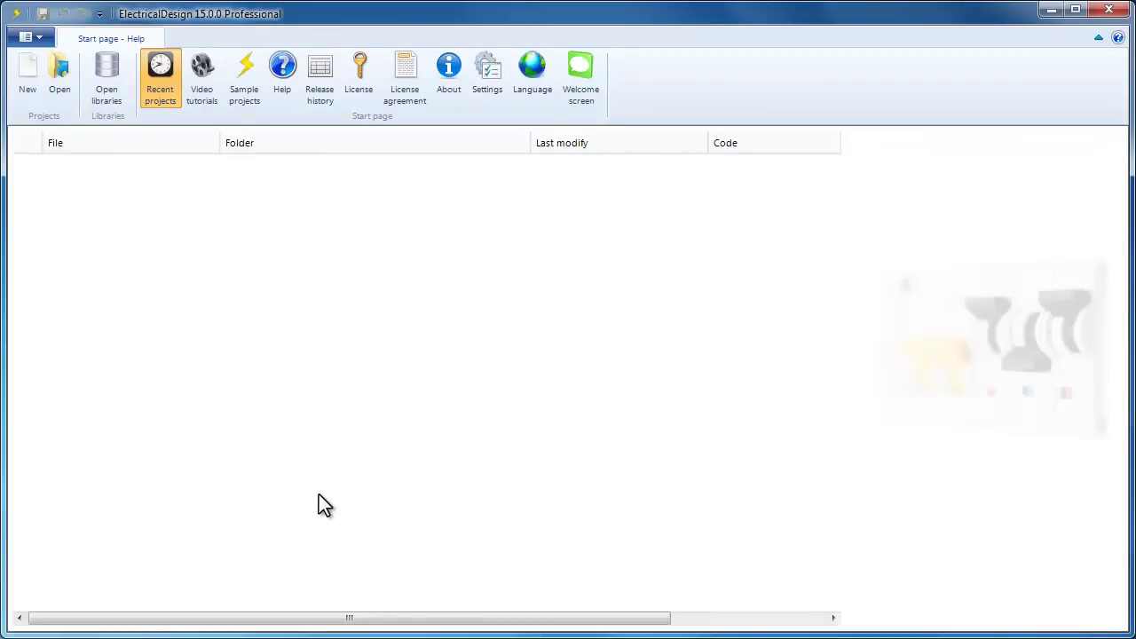
# Create a new project and display its electrical network settings.
pyautogui.click(27, 78)
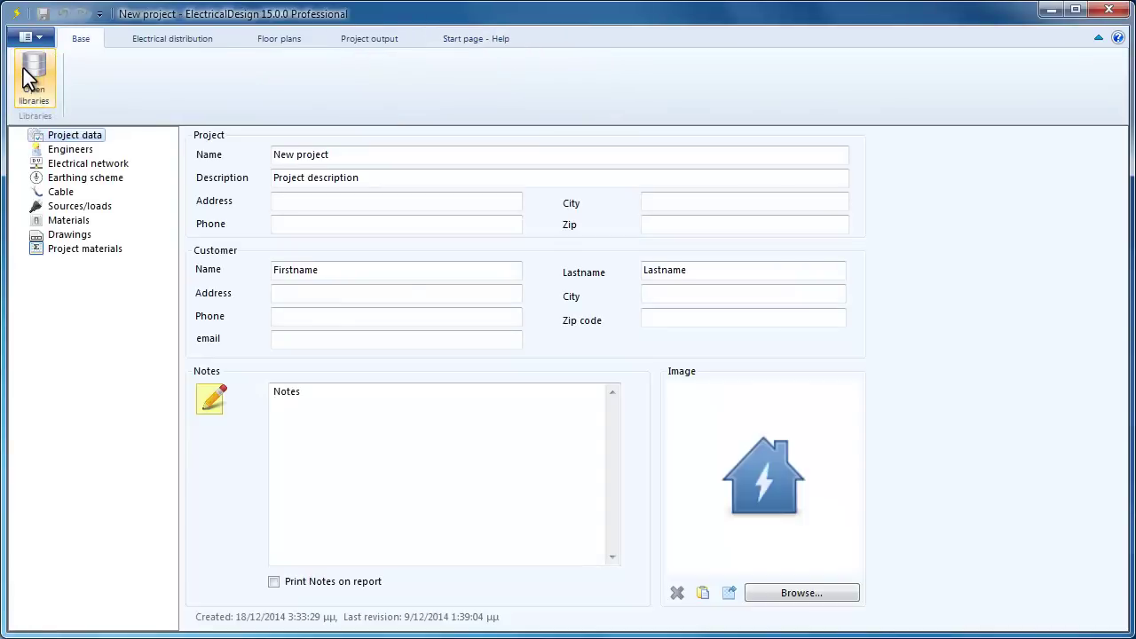
pyautogui.click(117, 164)
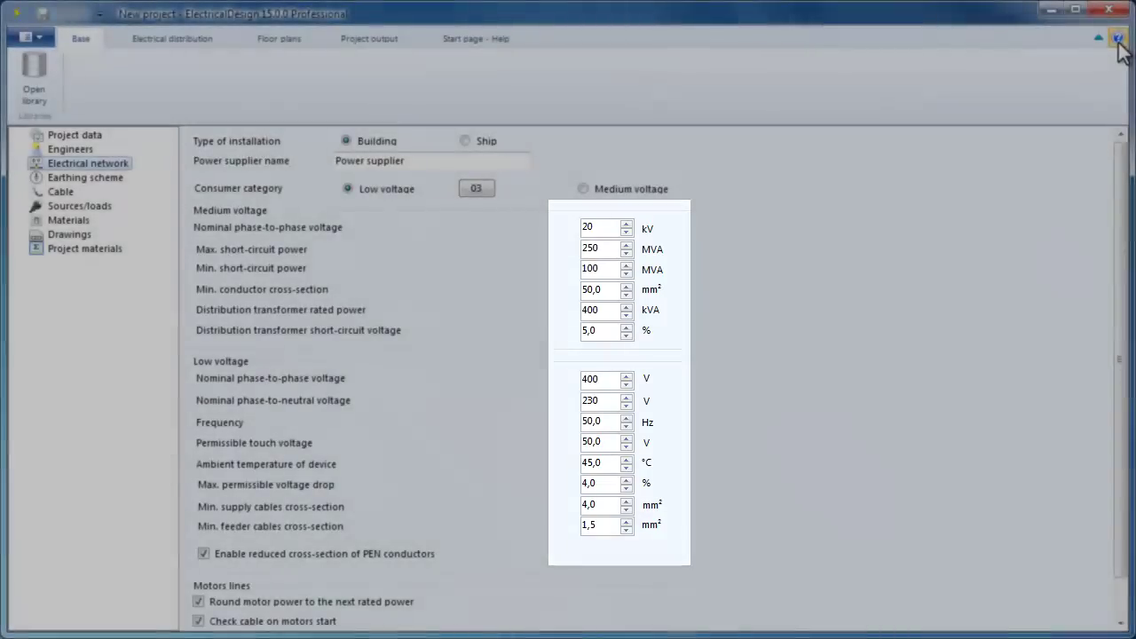
# Read the help for the electrical network settings, down to the motor lines section, and close it.
pyautogui.click(1118, 39)
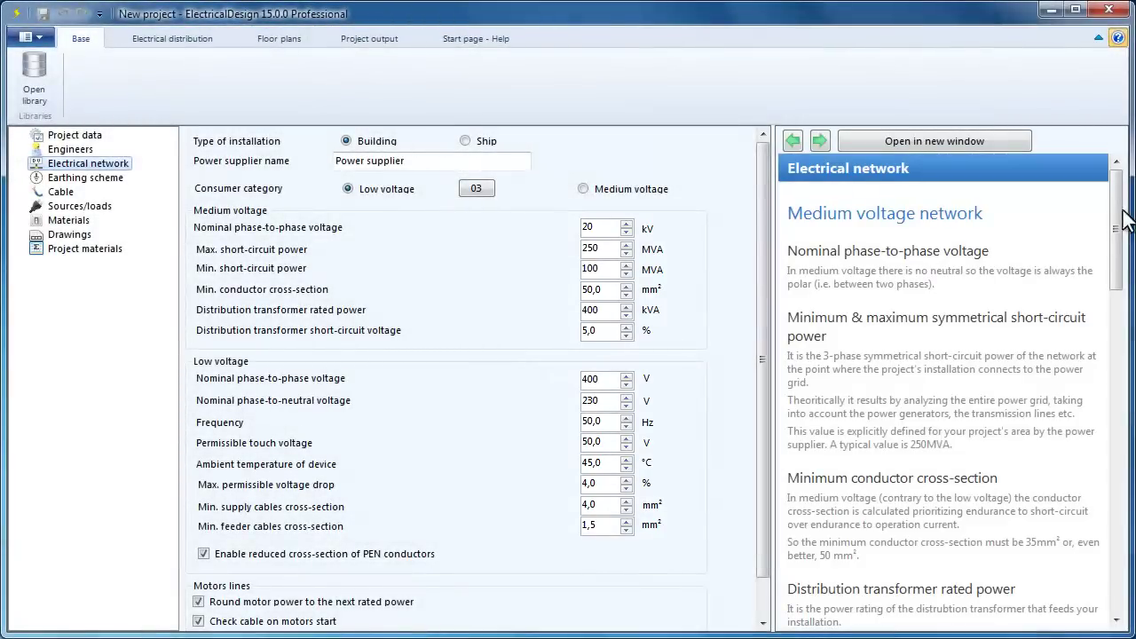
pyautogui.moveTo(1118, 215); pyautogui.dragTo(1118, 502)
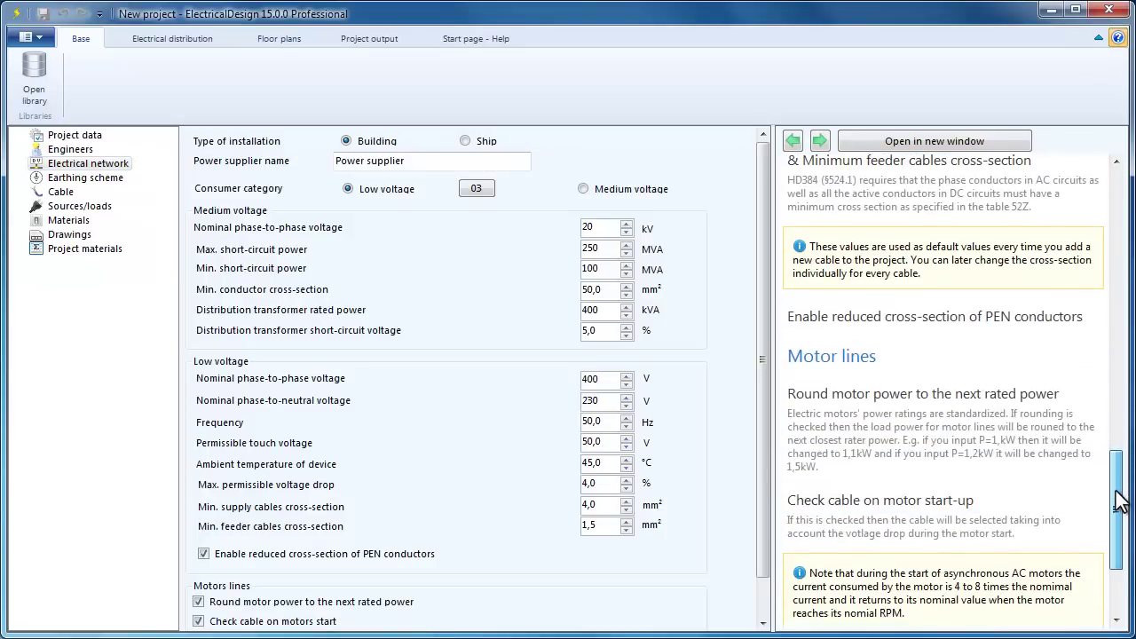
pyautogui.click(1117, 38)
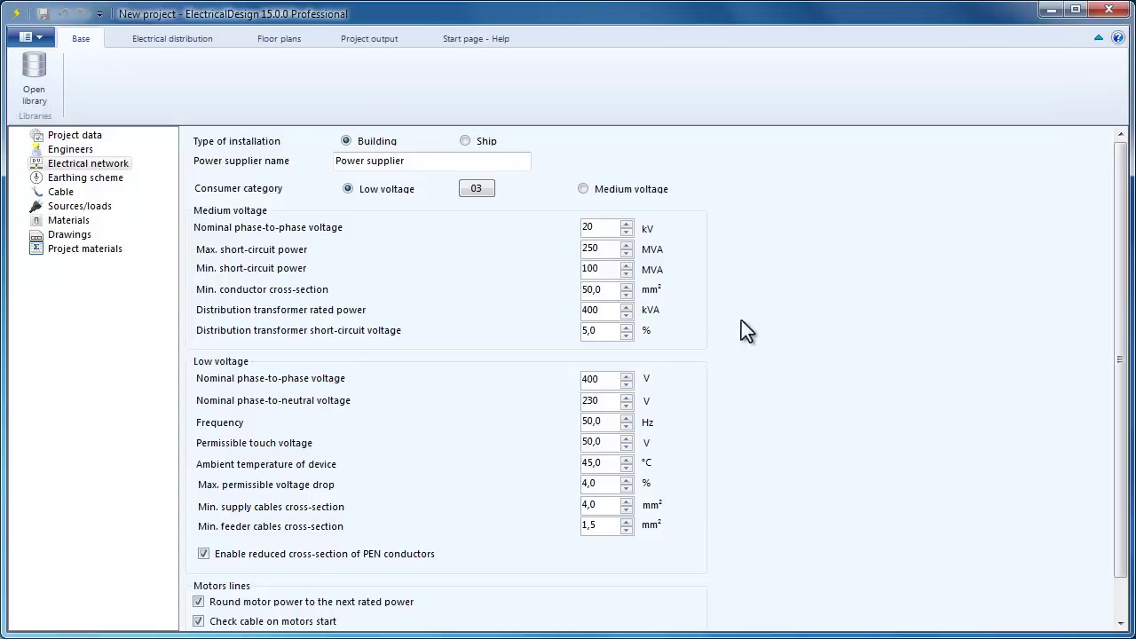
# Show the project's electrical distribution, widen the network tree and select the Power supplier node.
pyautogui.click(199, 40)
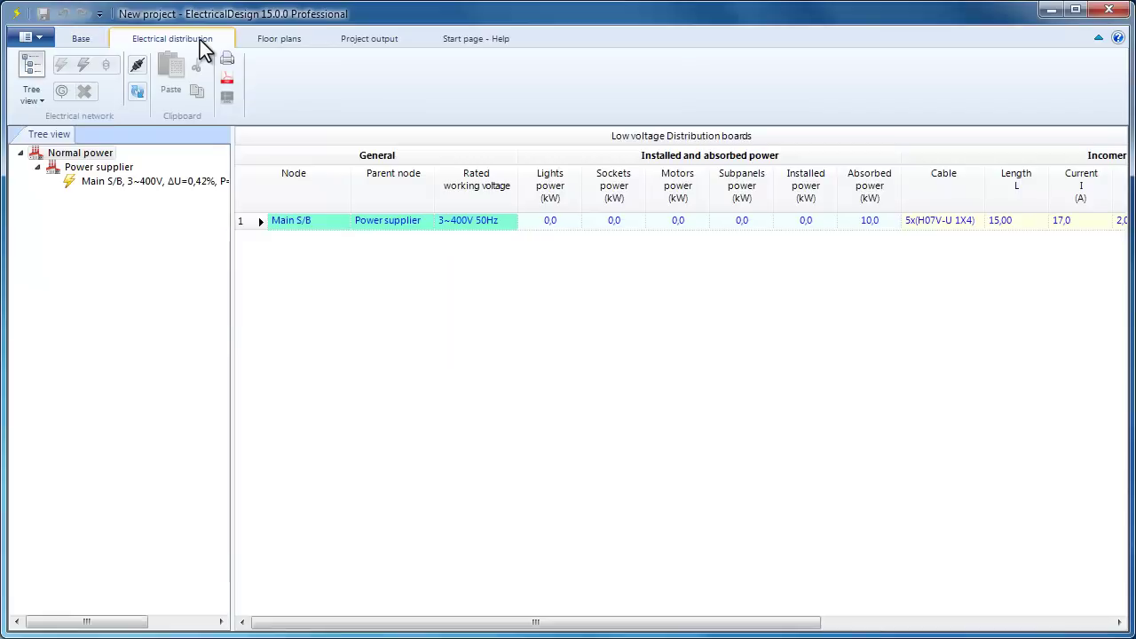
pyautogui.click(232, 298)
pyautogui.moveTo(330, 299); pyautogui.dragTo(362, 302)
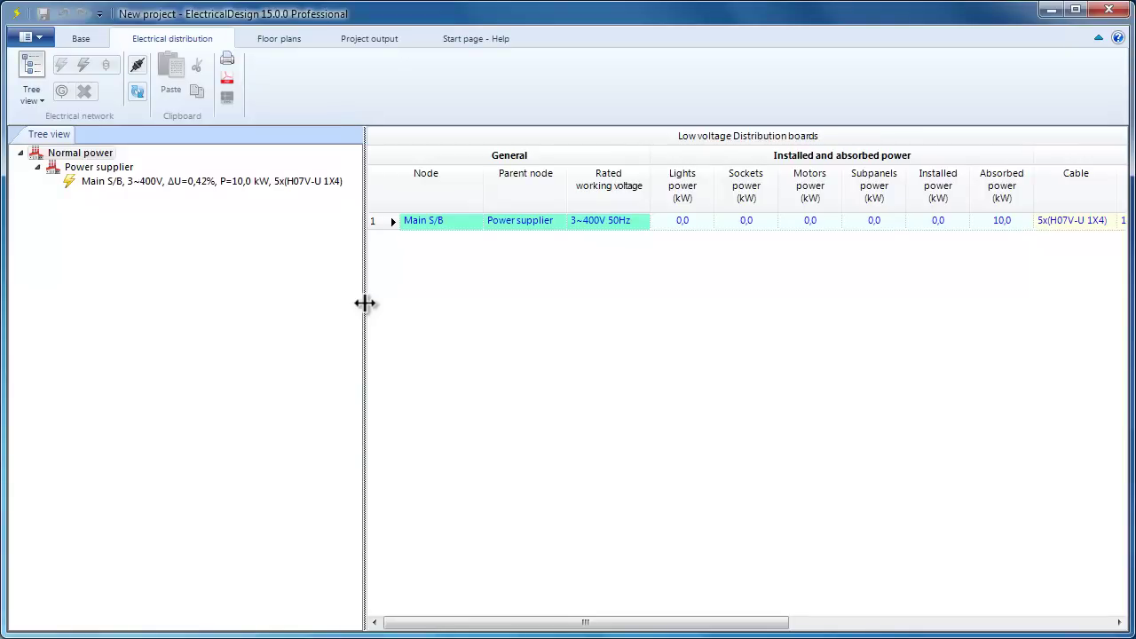
pyautogui.click(123, 169)
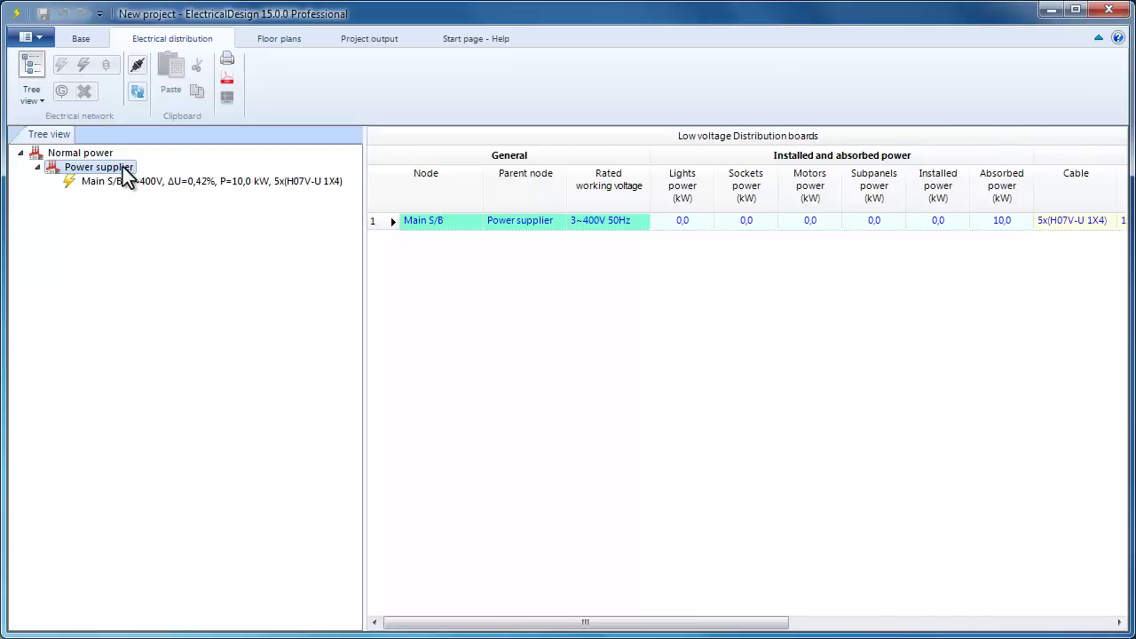
# Add two sub-switchboards under the Main S/B switchboard.
pyautogui.click(168, 183)
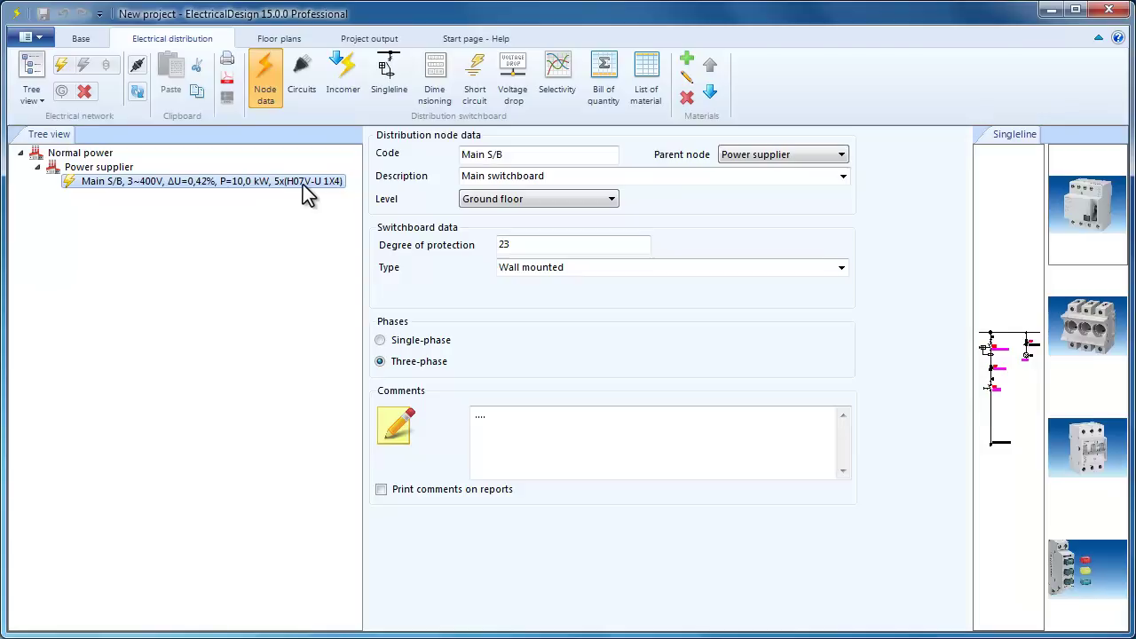
pyautogui.rightClick(253, 189)
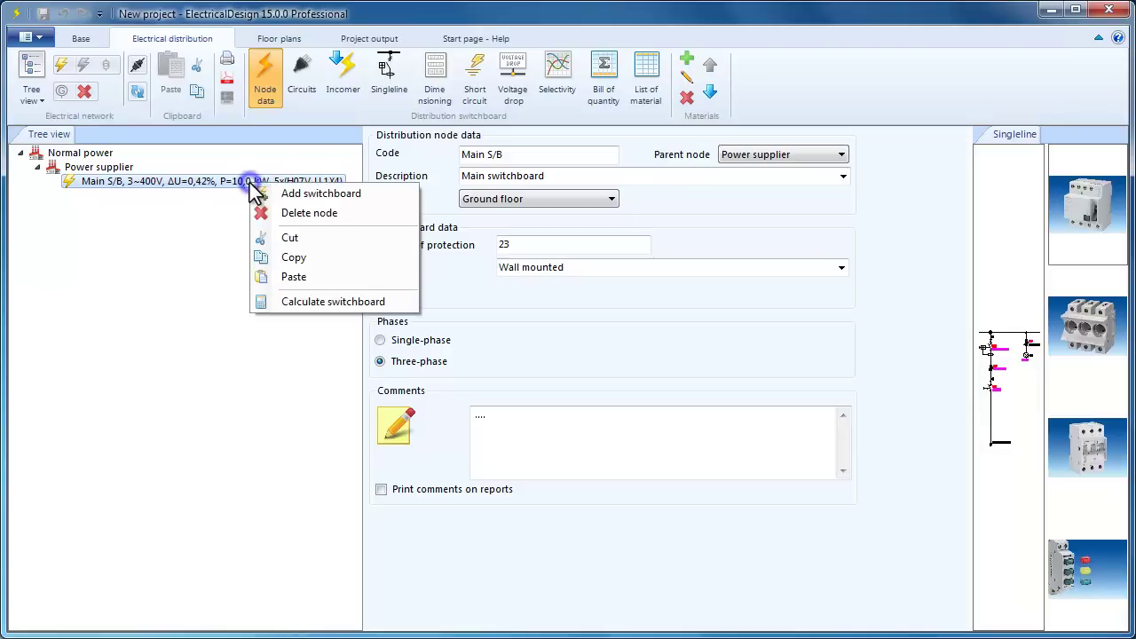
pyautogui.click(315, 193)
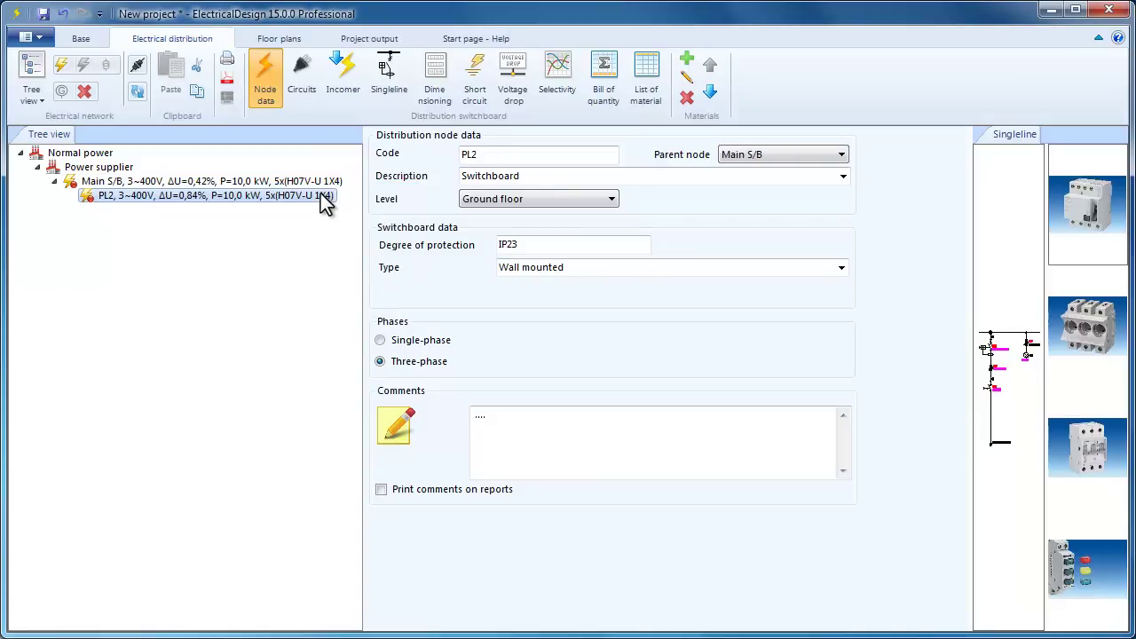
pyautogui.click(319, 183)
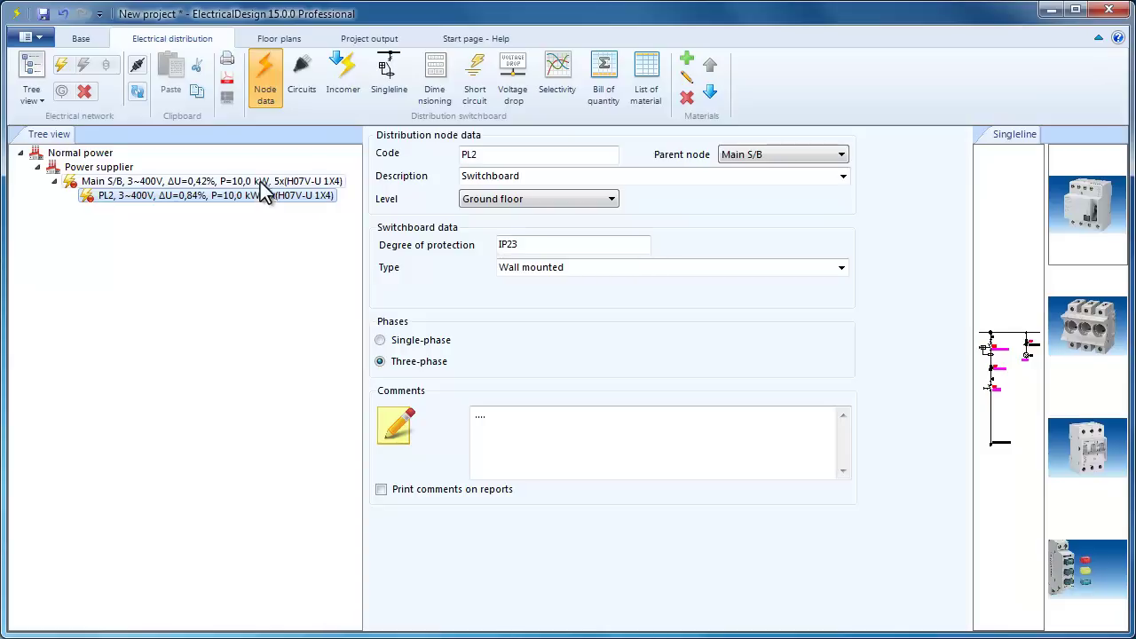
pyautogui.rightClick(260, 180)
pyautogui.click(346, 192)
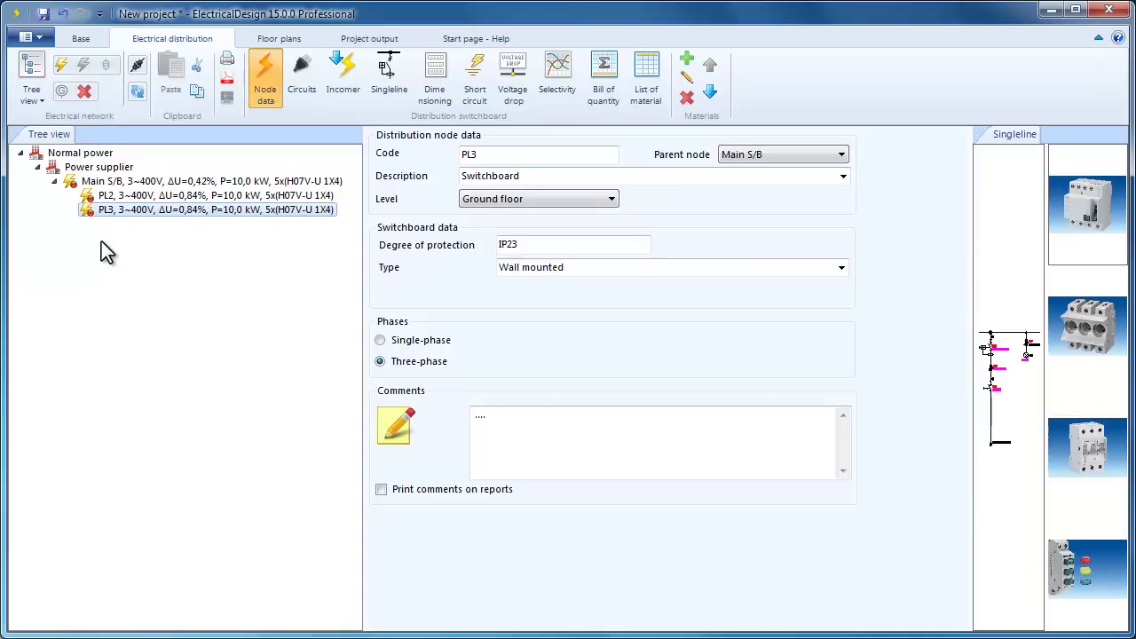
# Connect switchboards PL2 and PL3 as circuits on the main busbar of Main S/B.
pyautogui.click(93, 183)
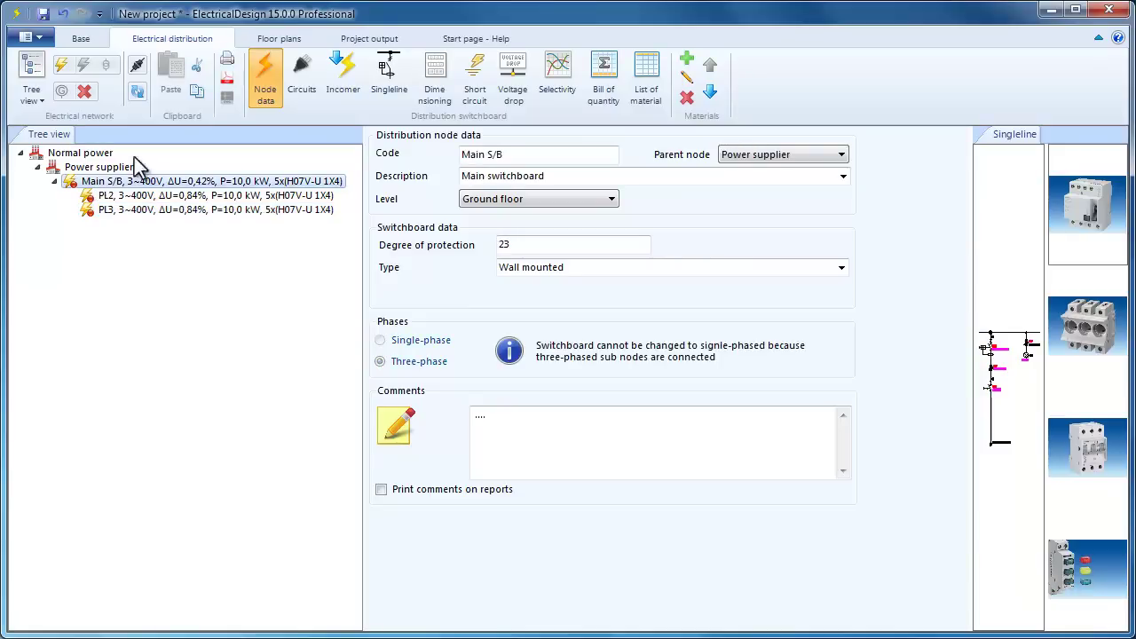
pyautogui.click(303, 85)
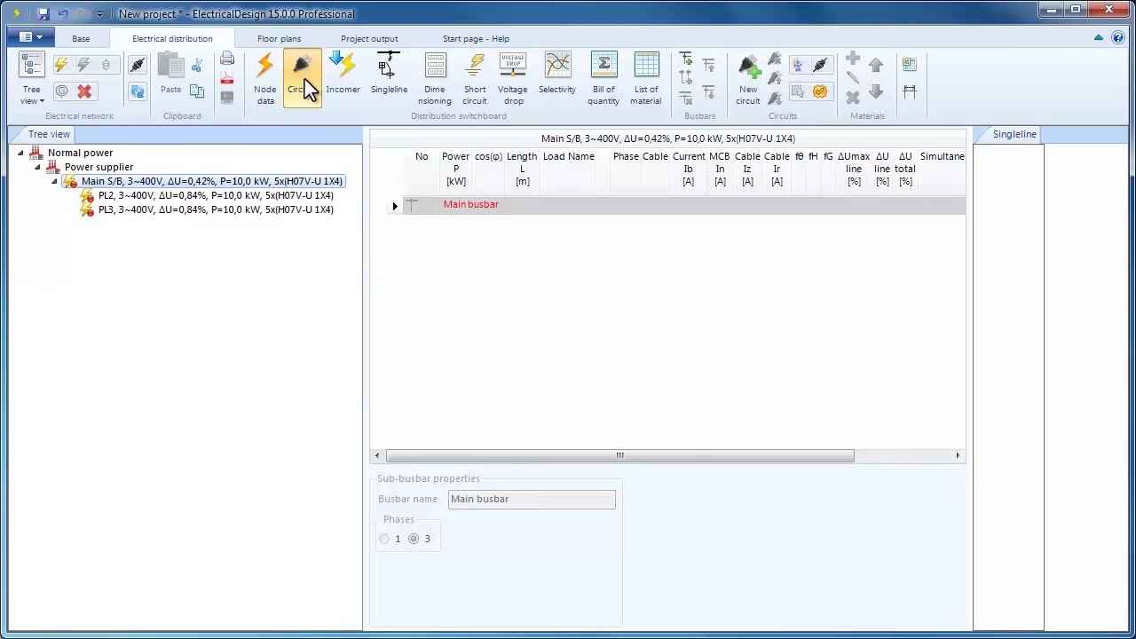
pyautogui.click(822, 69)
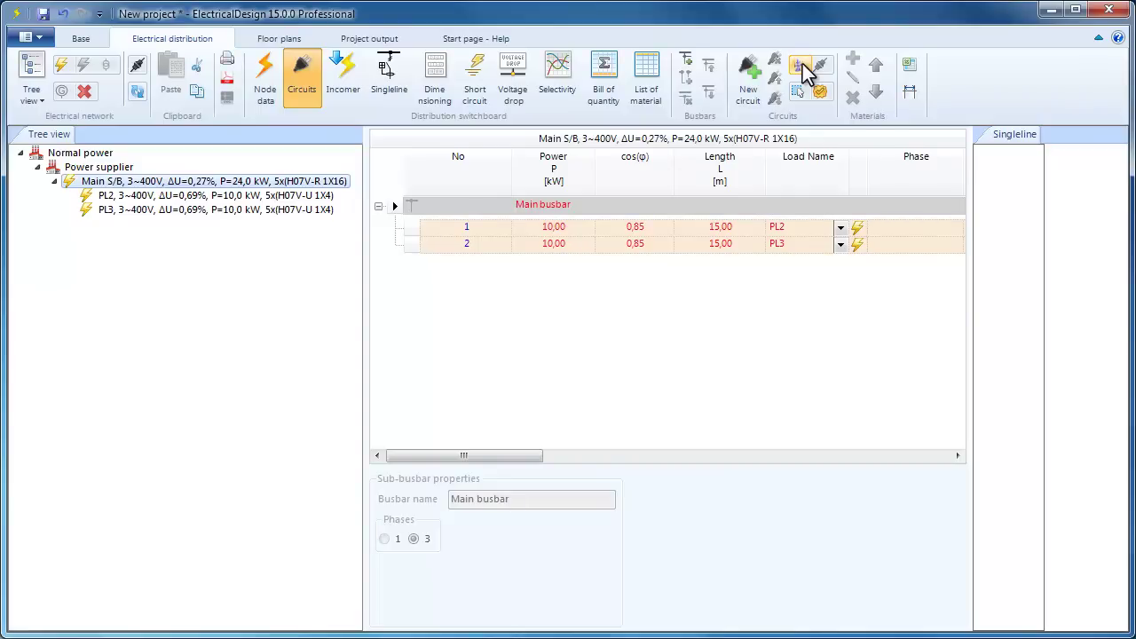
# Add a sub-switchboard under PL2 and connect it as a circuit on PL2's main busbar.
pyautogui.click(203, 198)
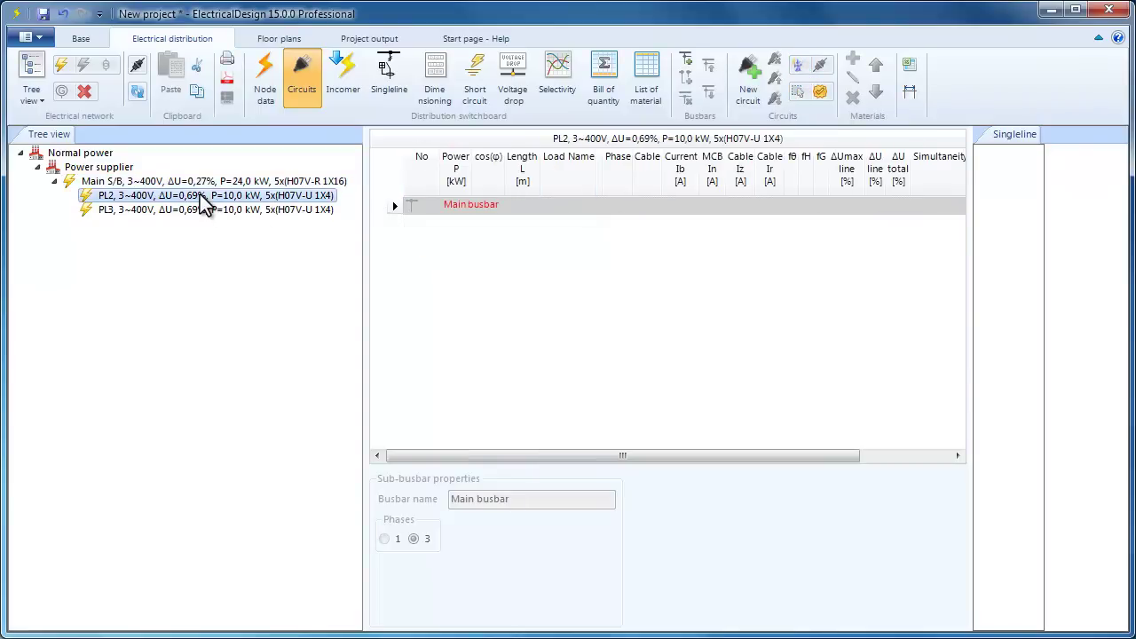
pyautogui.rightClick(200, 194)
pyautogui.click(282, 207)
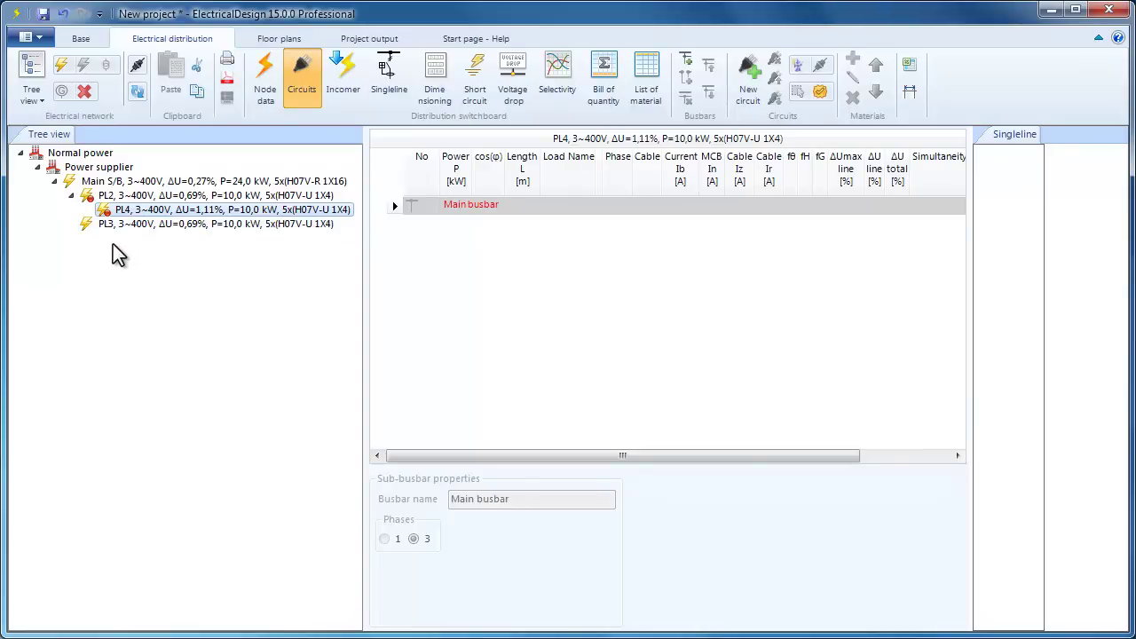
pyautogui.click(127, 197)
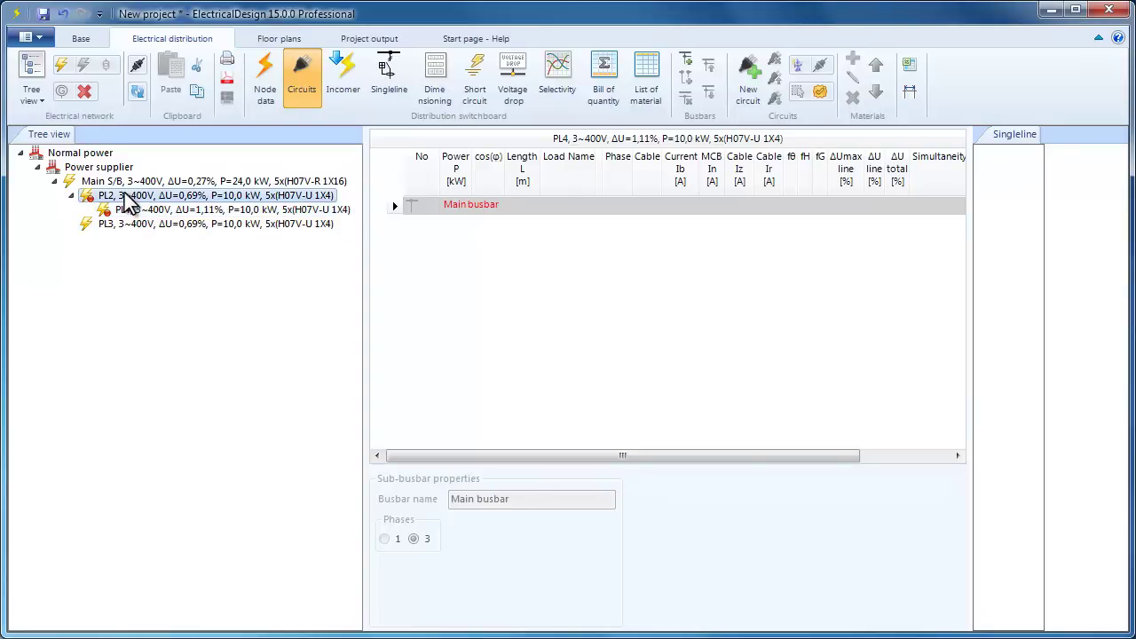
pyautogui.click(818, 69)
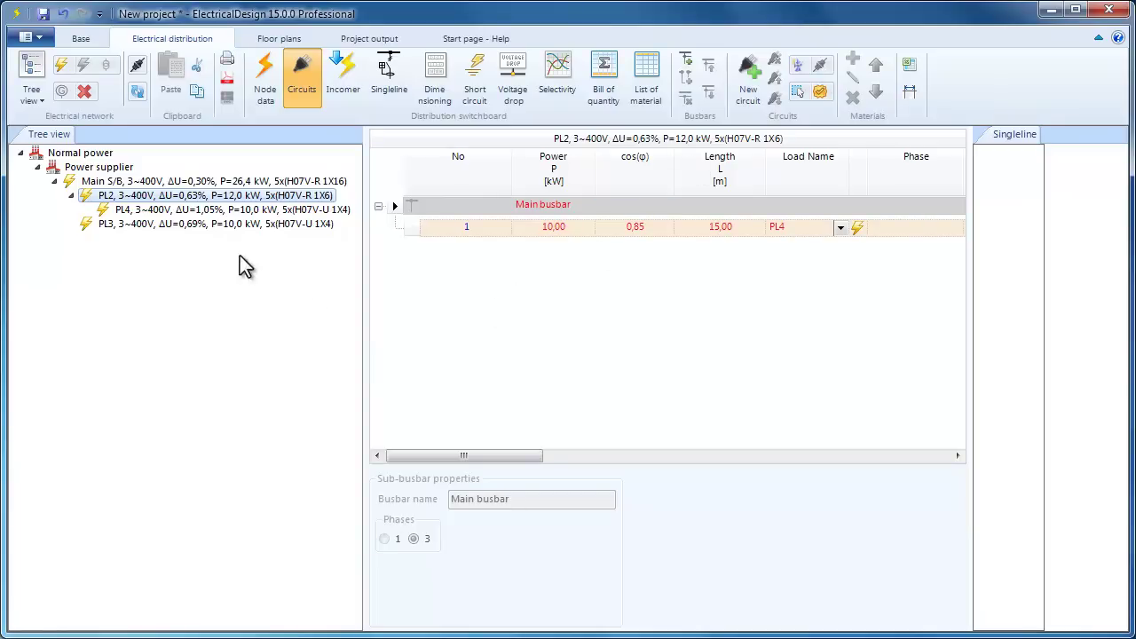
# Set switchboard PL4 to single-phase and add a sub-switchboard under it.
pyautogui.click(185, 210)
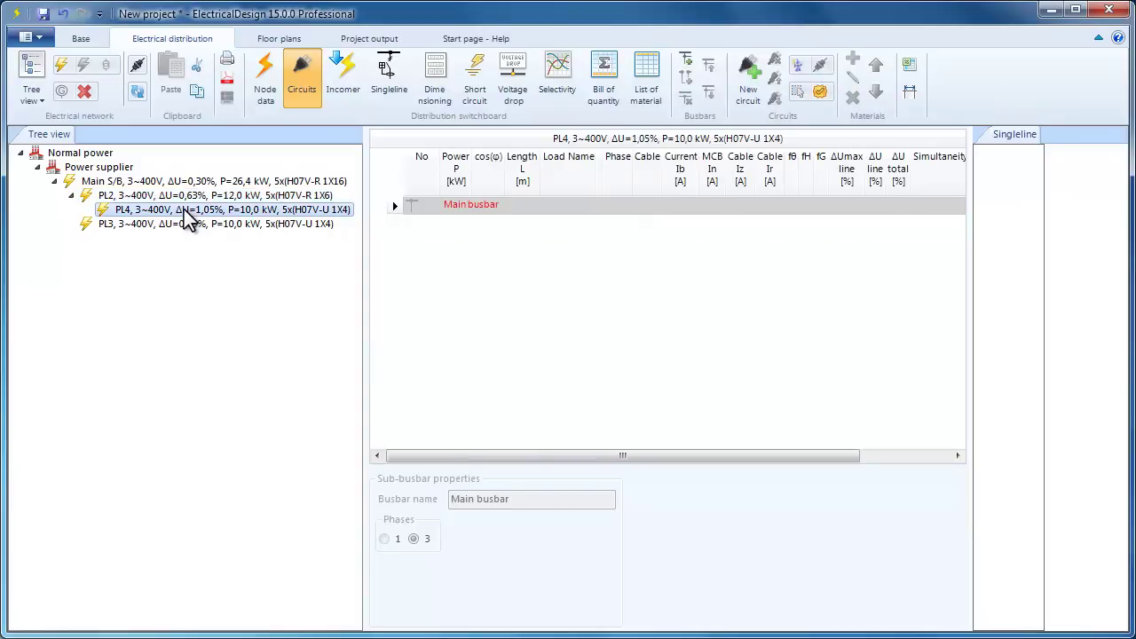
pyautogui.click(264, 78)
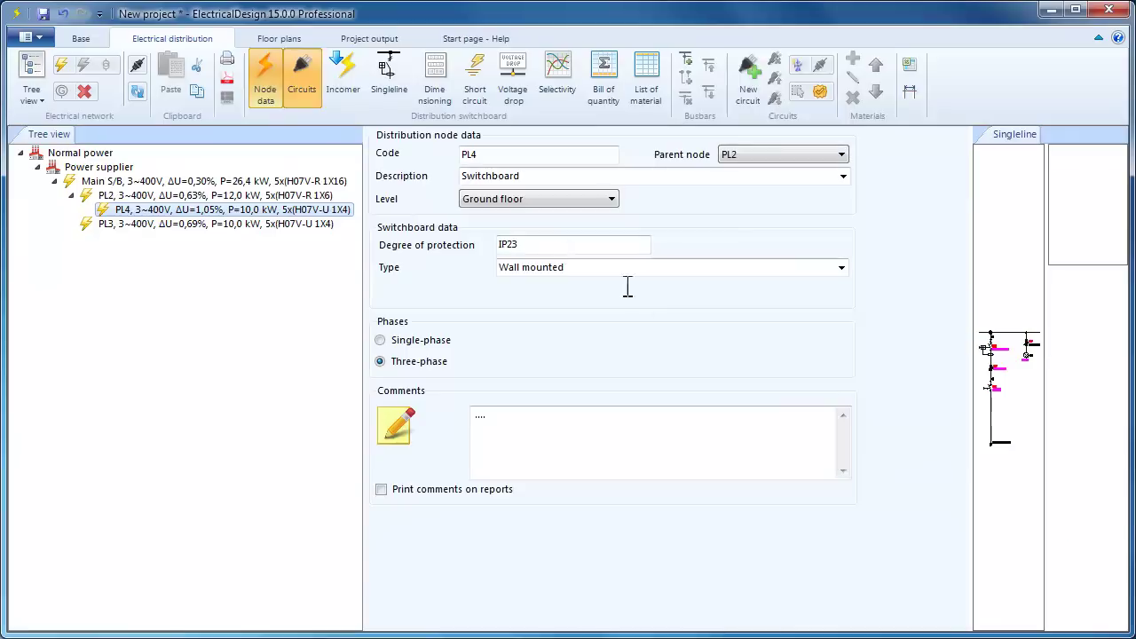
pyautogui.click(417, 341)
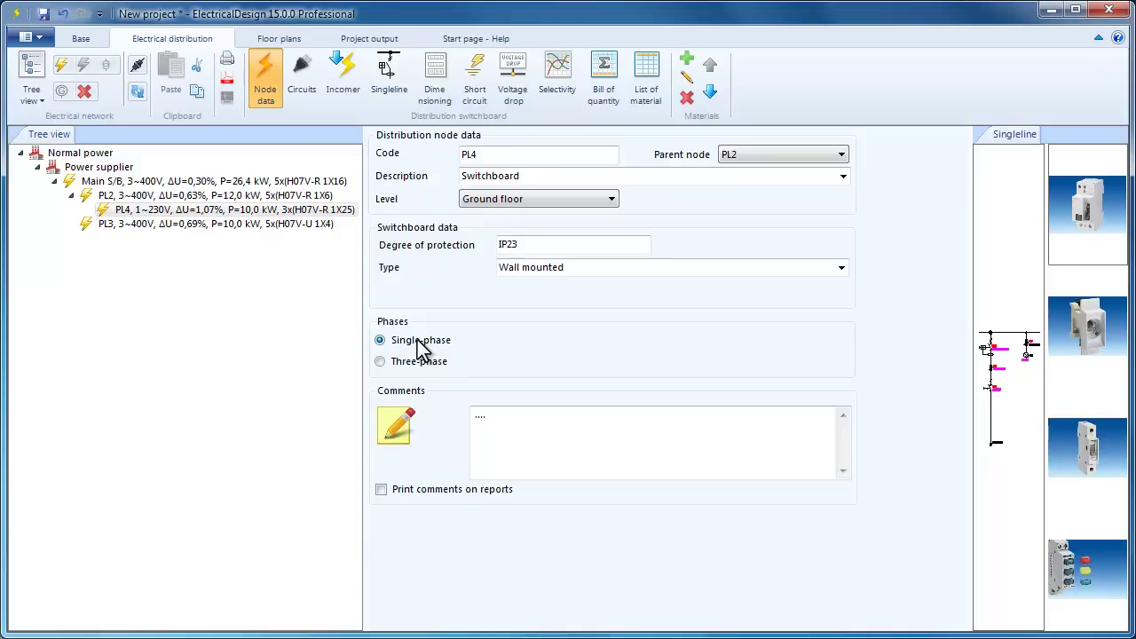
pyautogui.rightClick(222, 211)
pyautogui.click(332, 221)
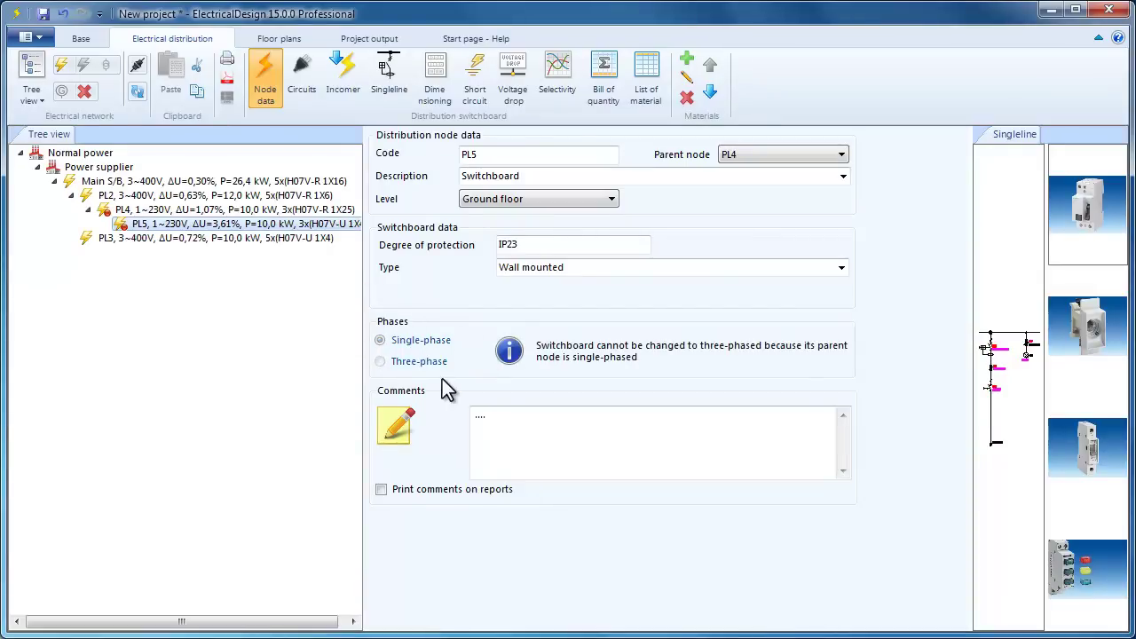
# Set switchboard PL4 back to three-phase and change its sub-switchboard PL5 to three-phase as well.
pyautogui.click(290, 213)
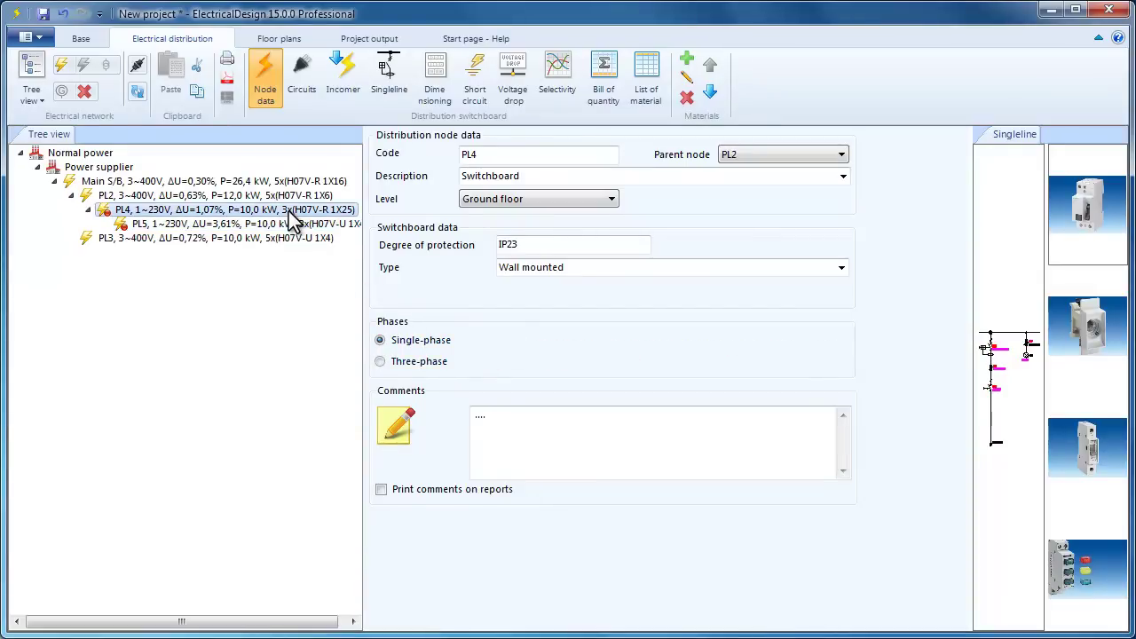
pyautogui.click(423, 362)
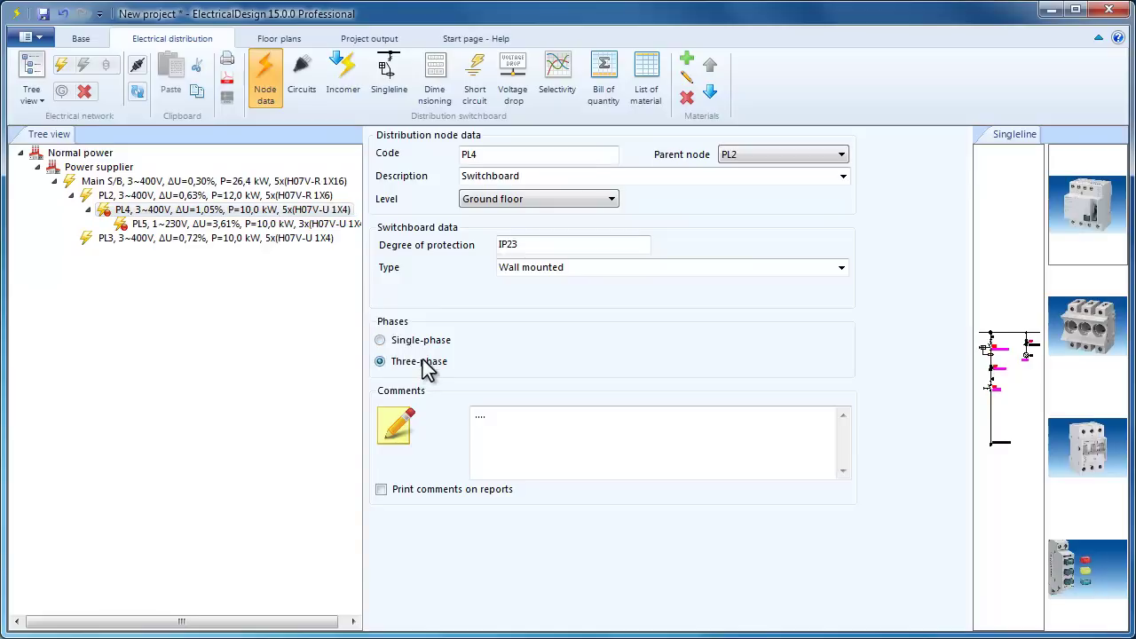
pyautogui.click(254, 224)
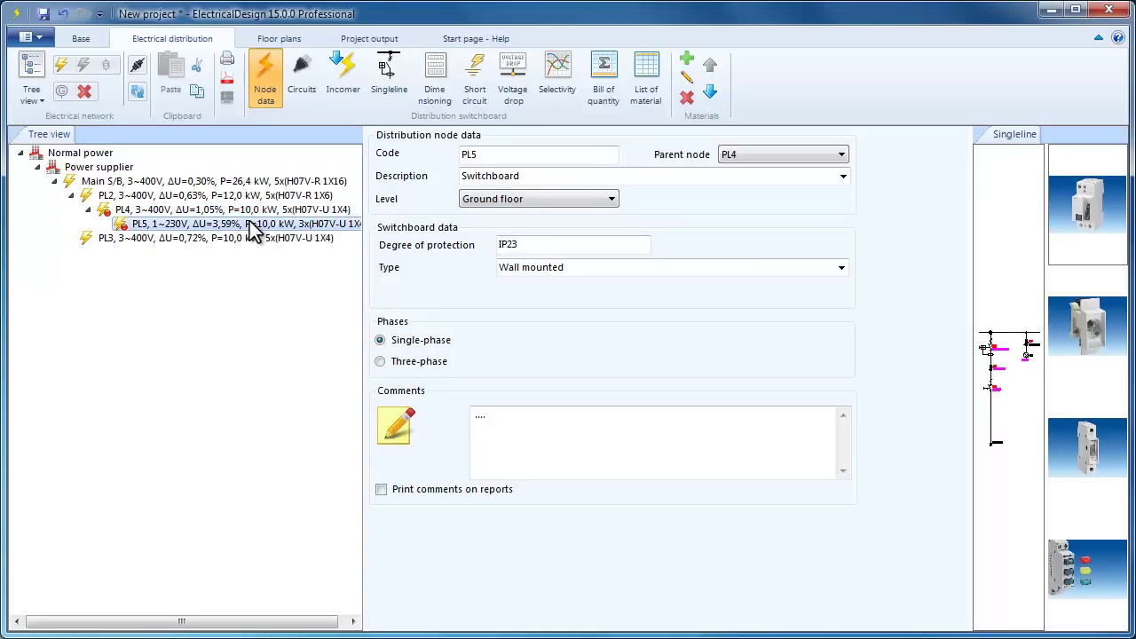
pyautogui.click(421, 366)
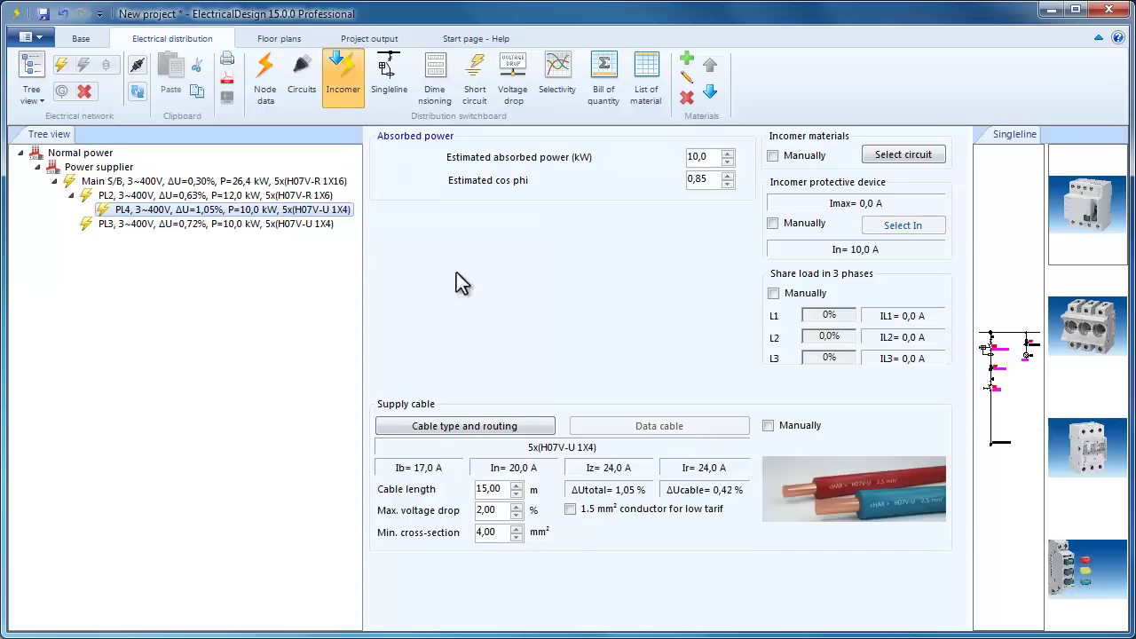
# Choose the E1VV-U, E1VV-R, E1VV-S (NYY) 600/1000 V type with 5 cores for PL4's supply cable.
pyautogui.click(519, 426)
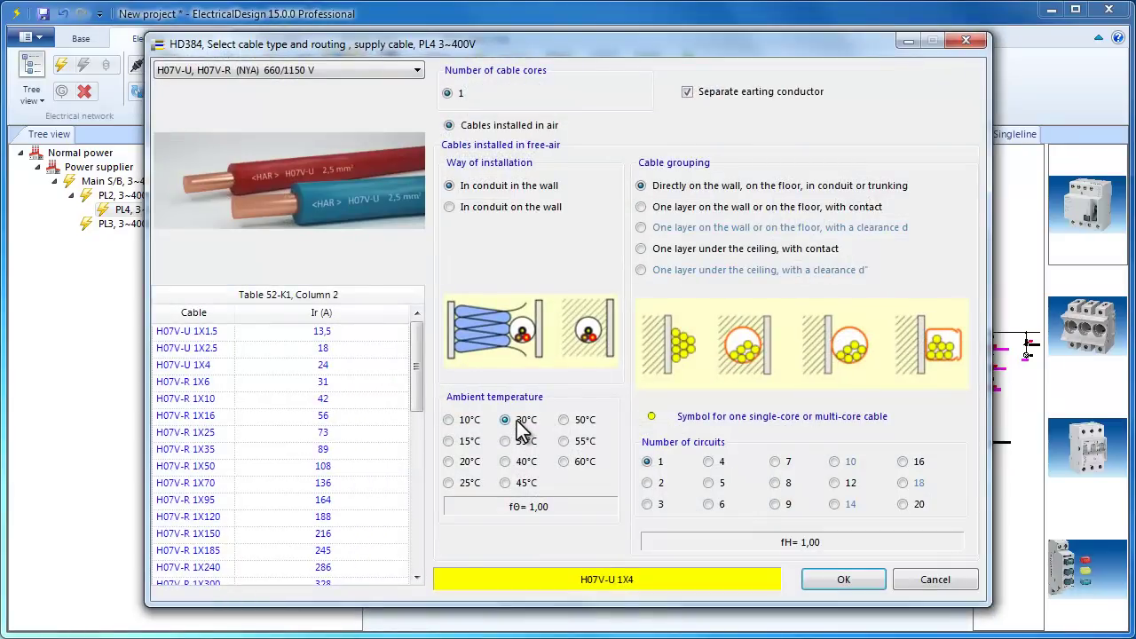
pyautogui.click(204, 70)
pyautogui.click(204, 88)
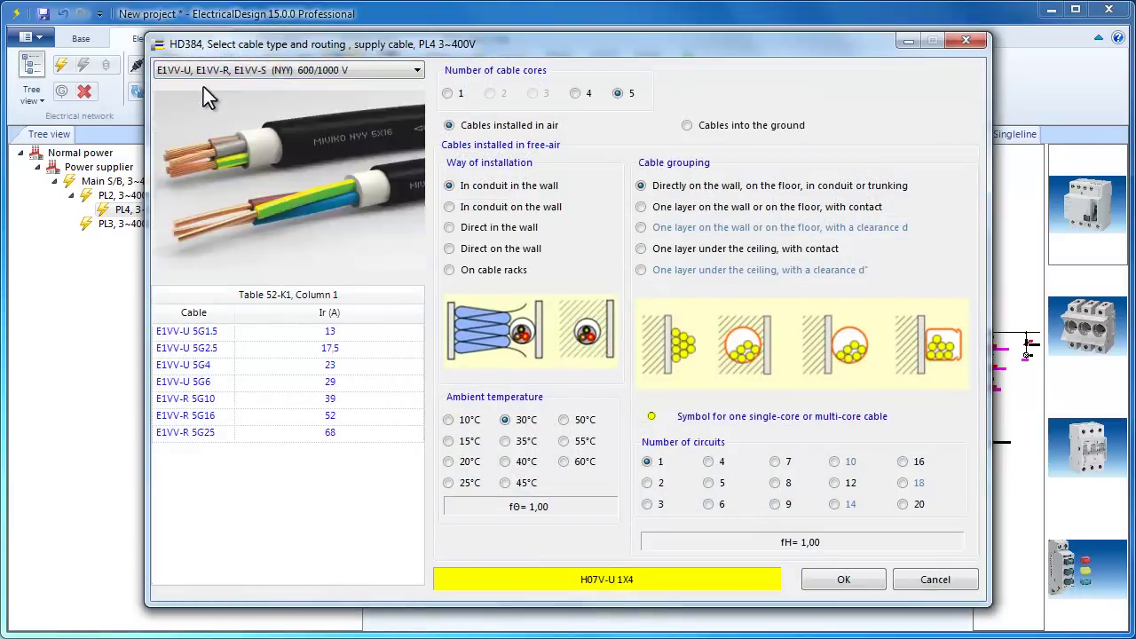
pyautogui.click(575, 94)
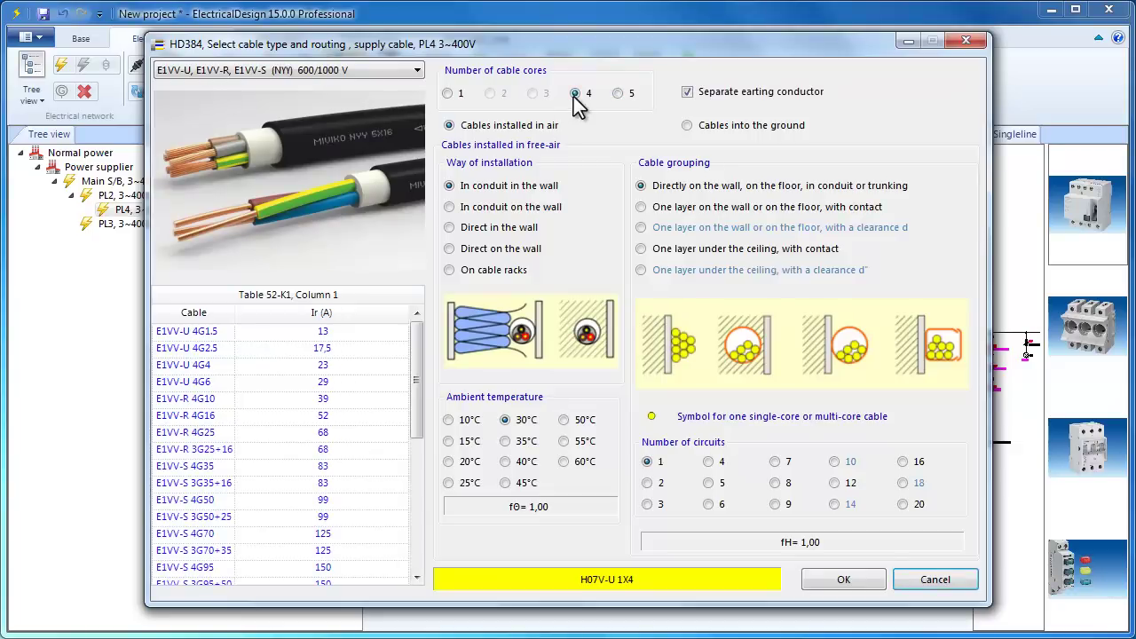
pyautogui.click(621, 93)
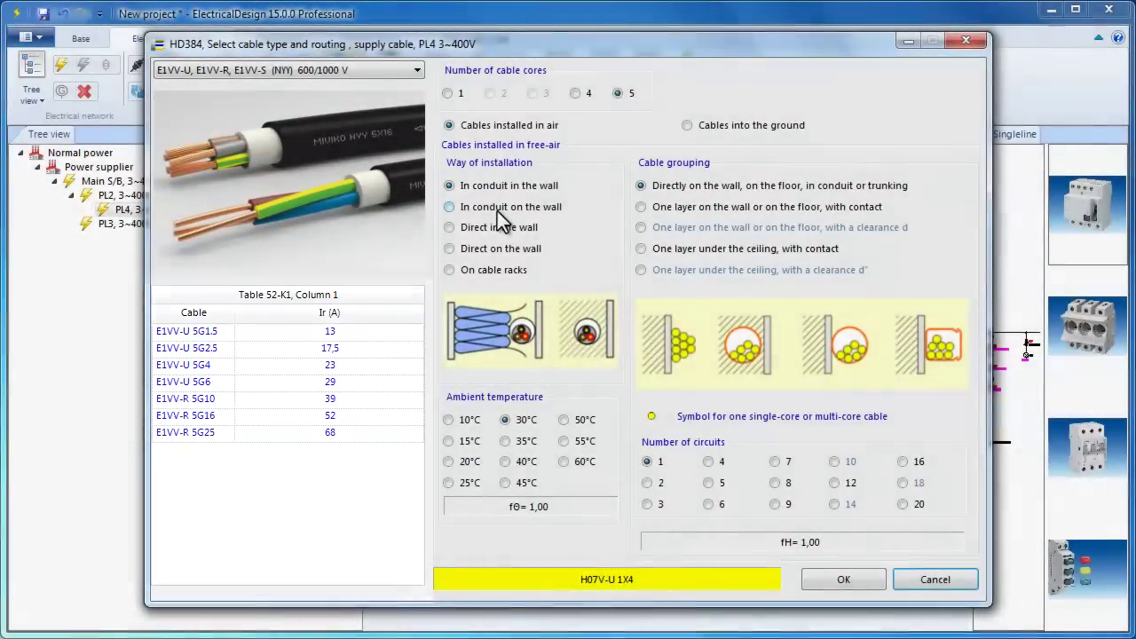
# Compare the other ways of installation for PL4's supply cable, return to In conduit in the wall and accept the cable settings.
pyautogui.click(497, 211)
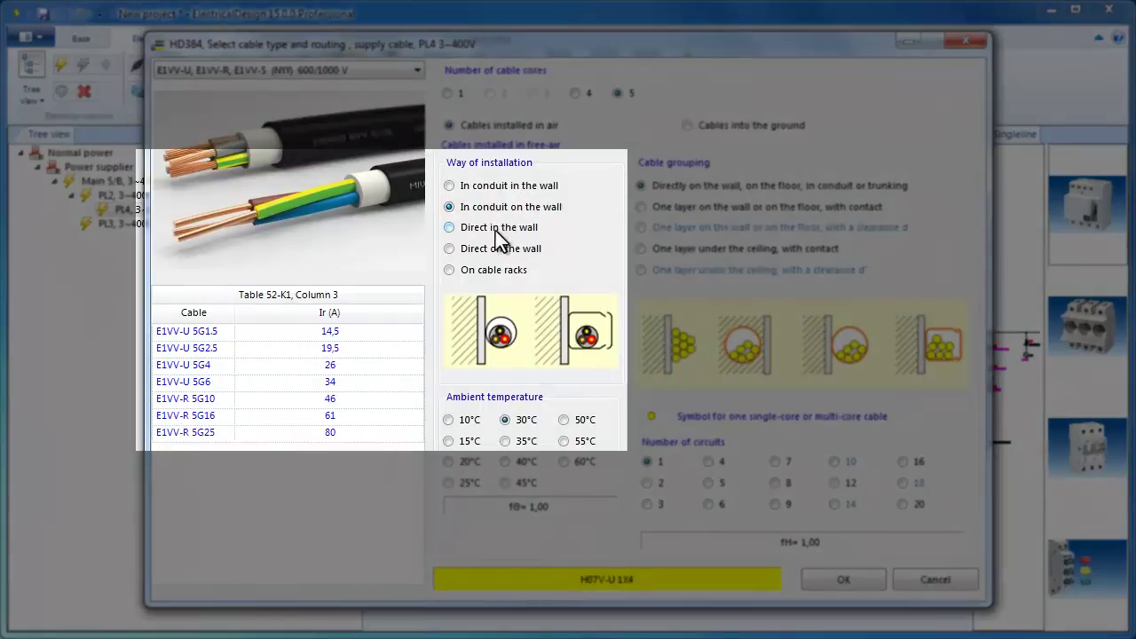
pyautogui.click(504, 236)
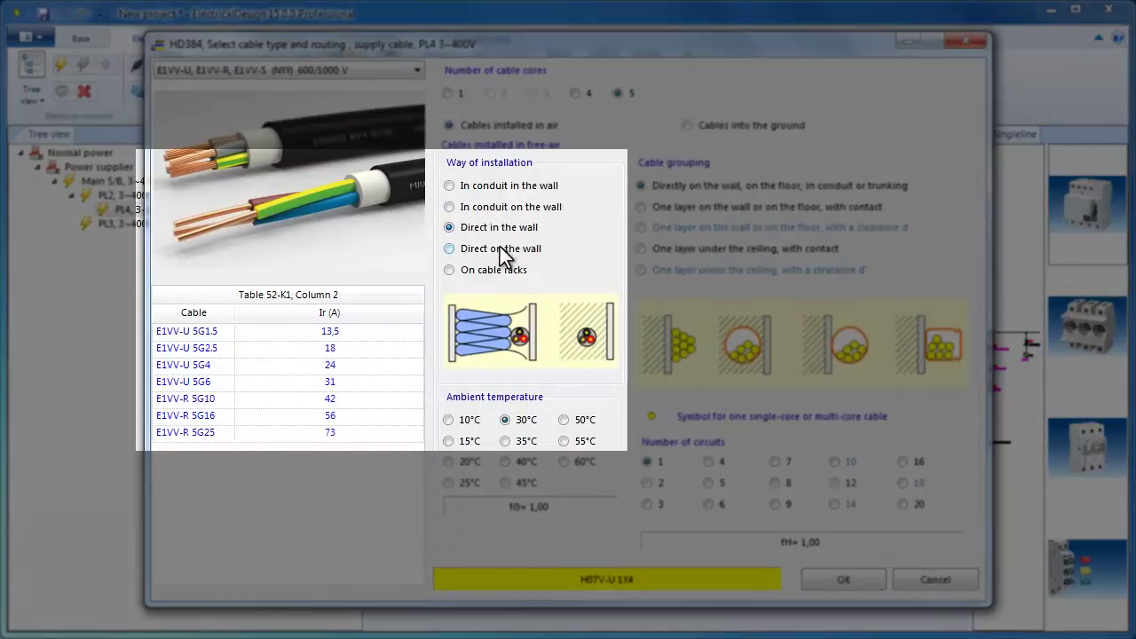
pyautogui.click(501, 249)
pyautogui.click(500, 269)
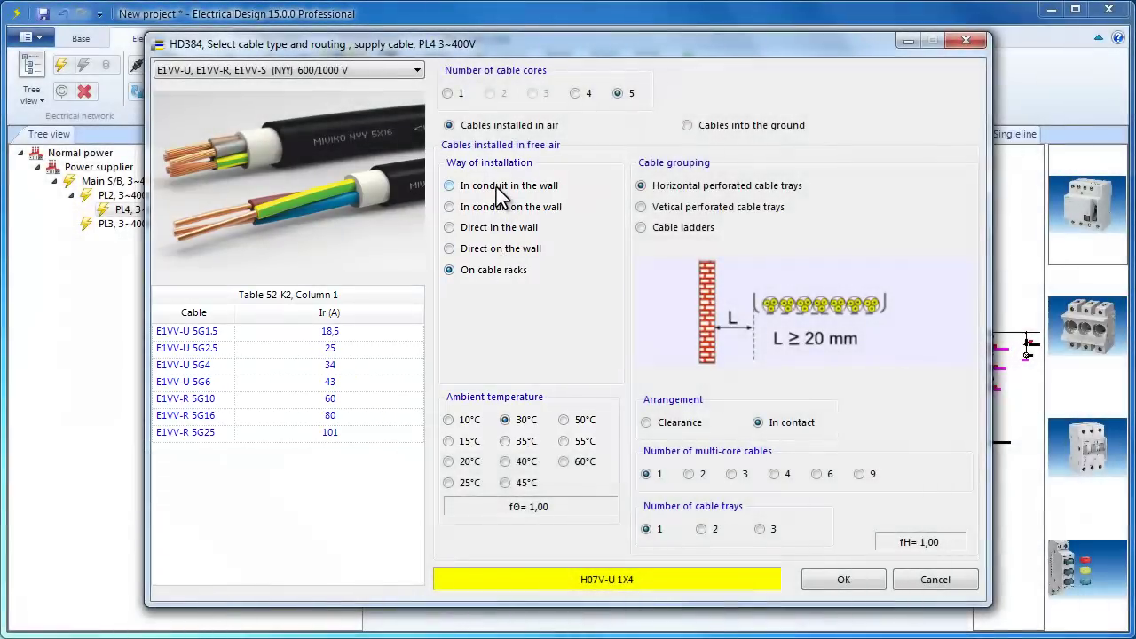
pyautogui.click(497, 188)
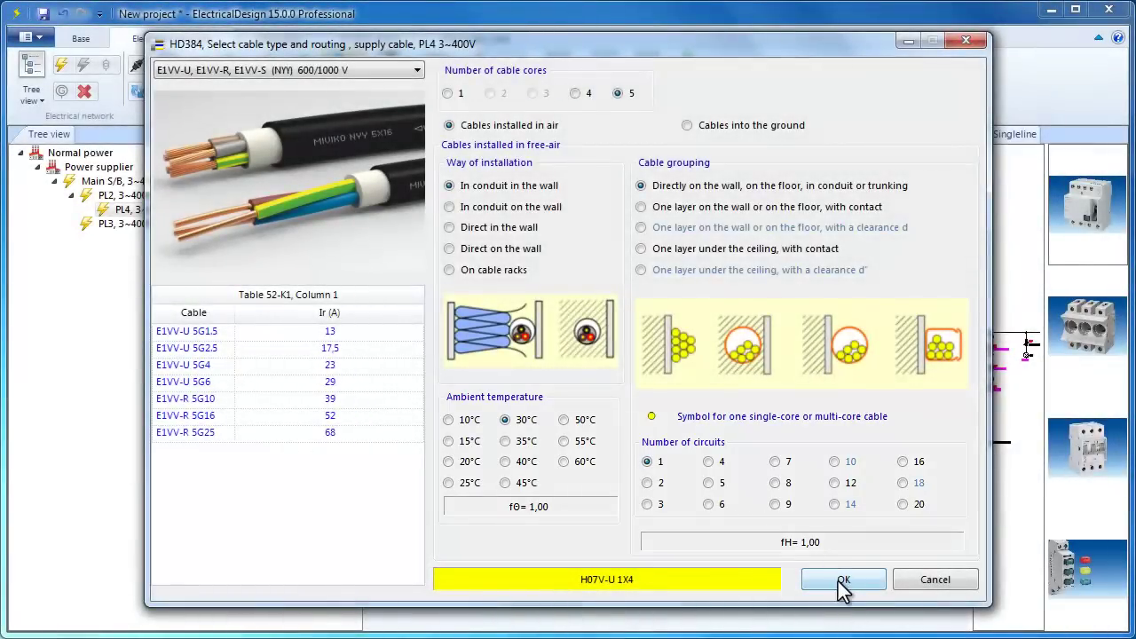
pyautogui.click(842, 583)
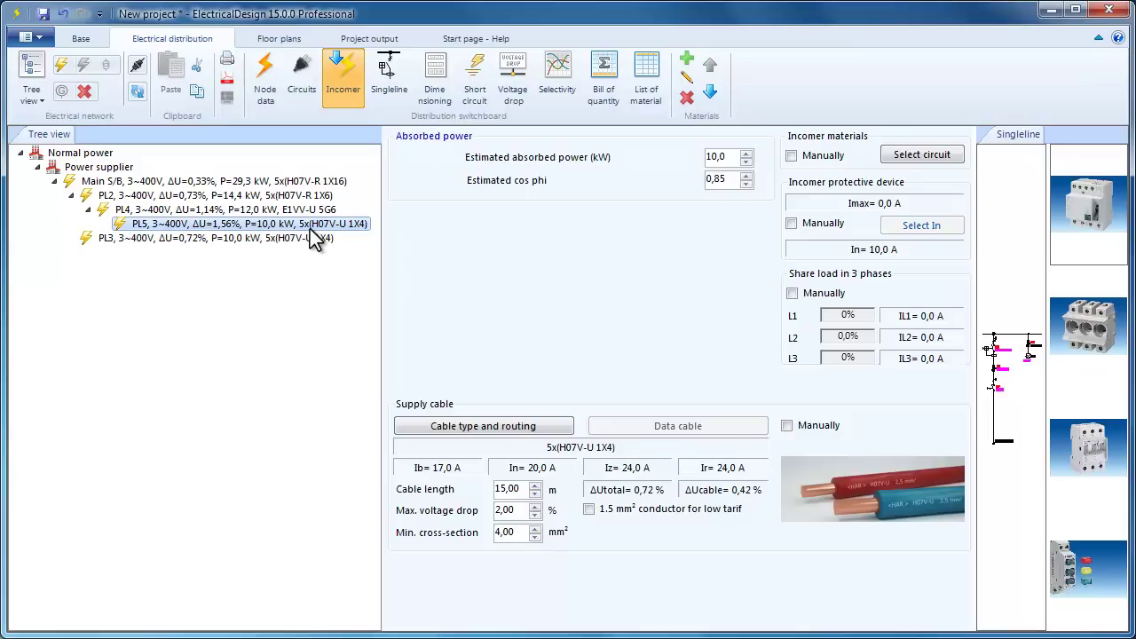
# Set switchboard PL5's estimated absorbed power to 15 kW and examine the absorbed power data of PL4's incomer.
pyautogui.click(746, 156)
pyautogui.click(747, 157)
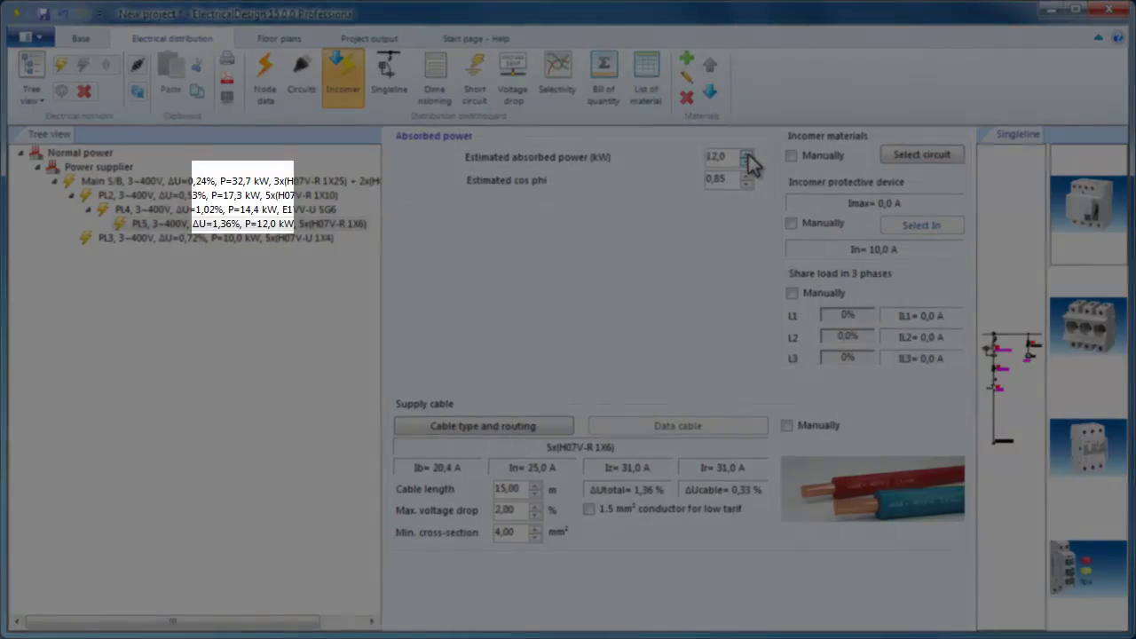
pyautogui.click(747, 156)
pyautogui.click(747, 156)
pyautogui.click(746, 156)
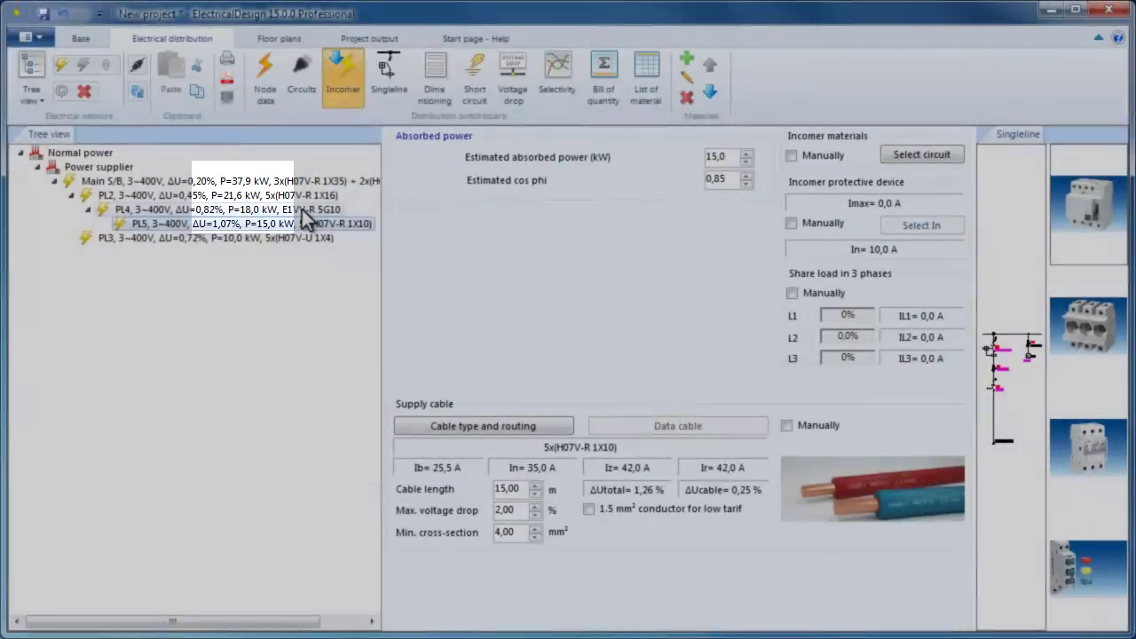
pyautogui.click(306, 213)
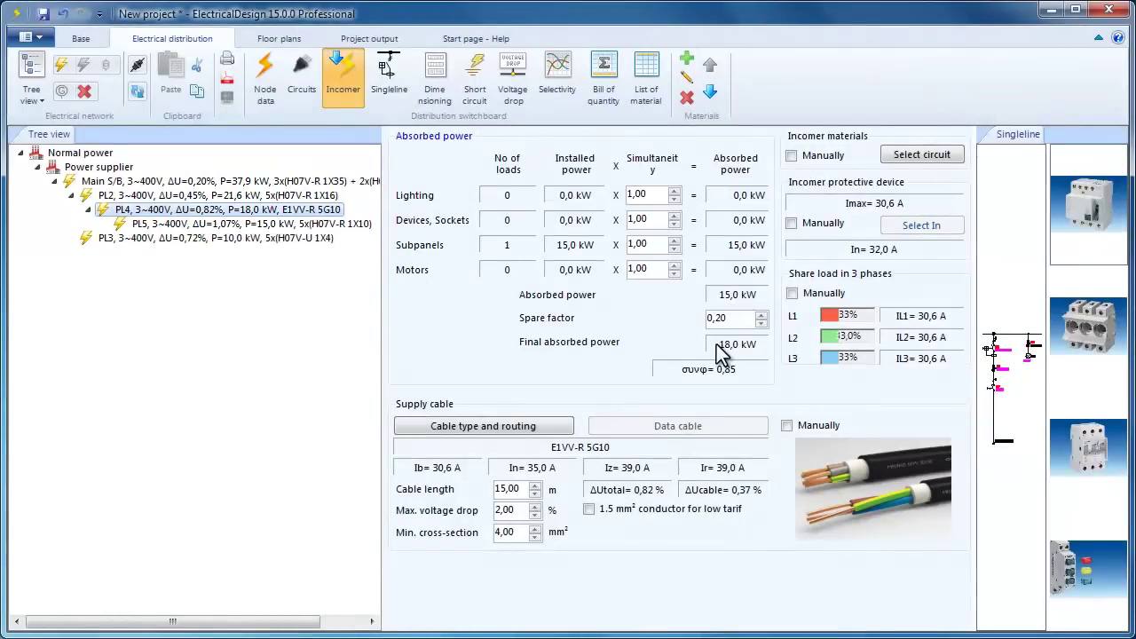
# Raise switchboard PL5's estimated absorbed power to 21 kW.
pyautogui.click(271, 226)
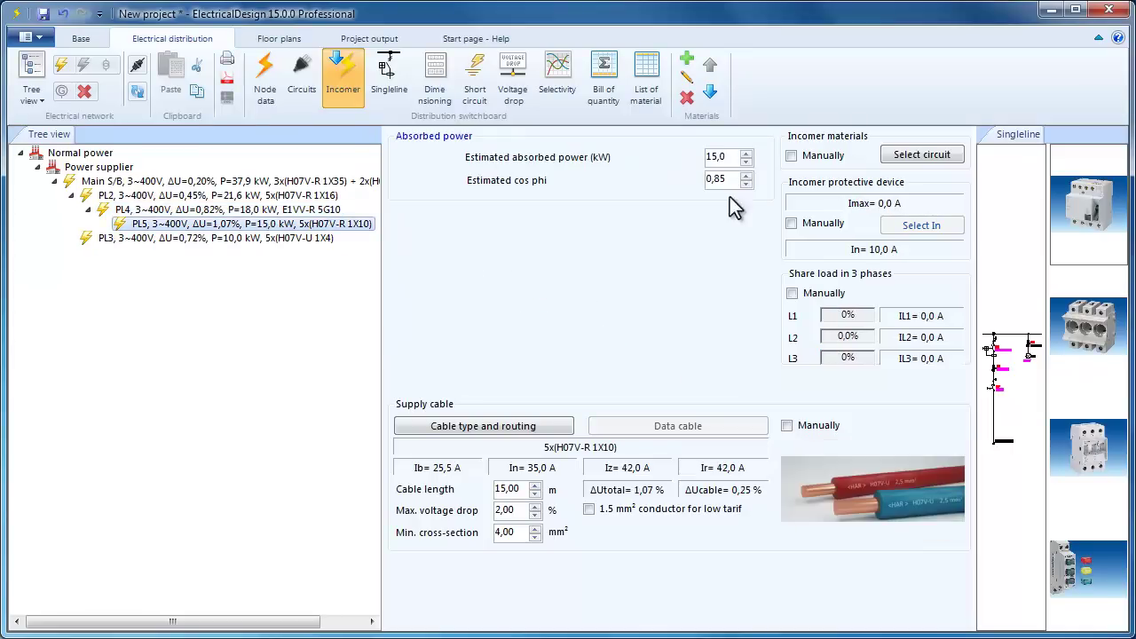
pyautogui.click(747, 154)
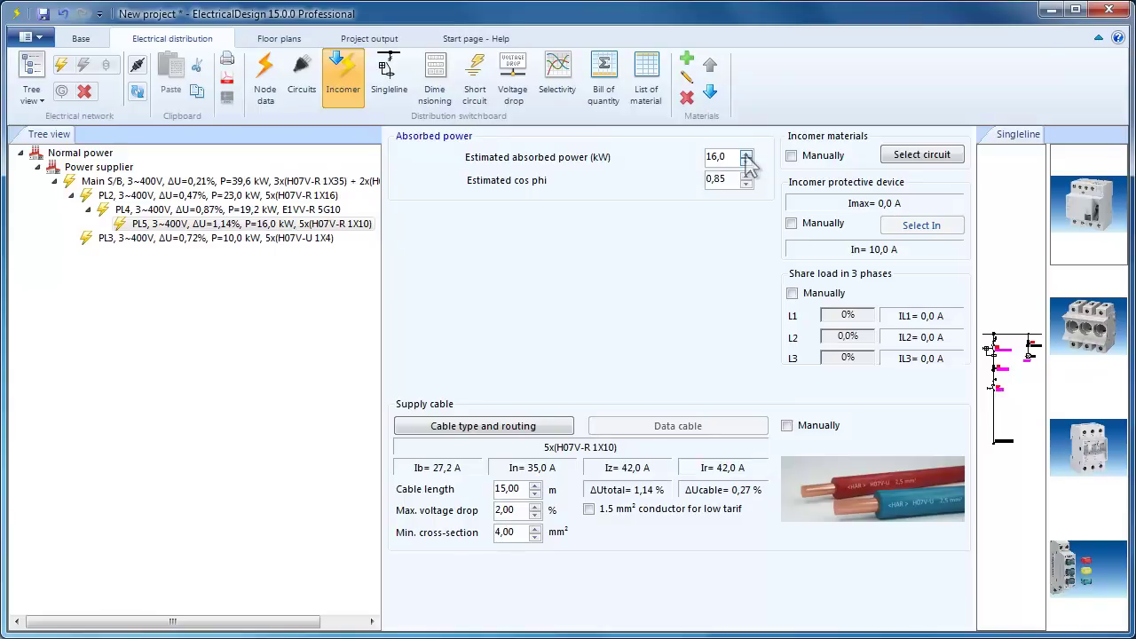
pyautogui.click(747, 154)
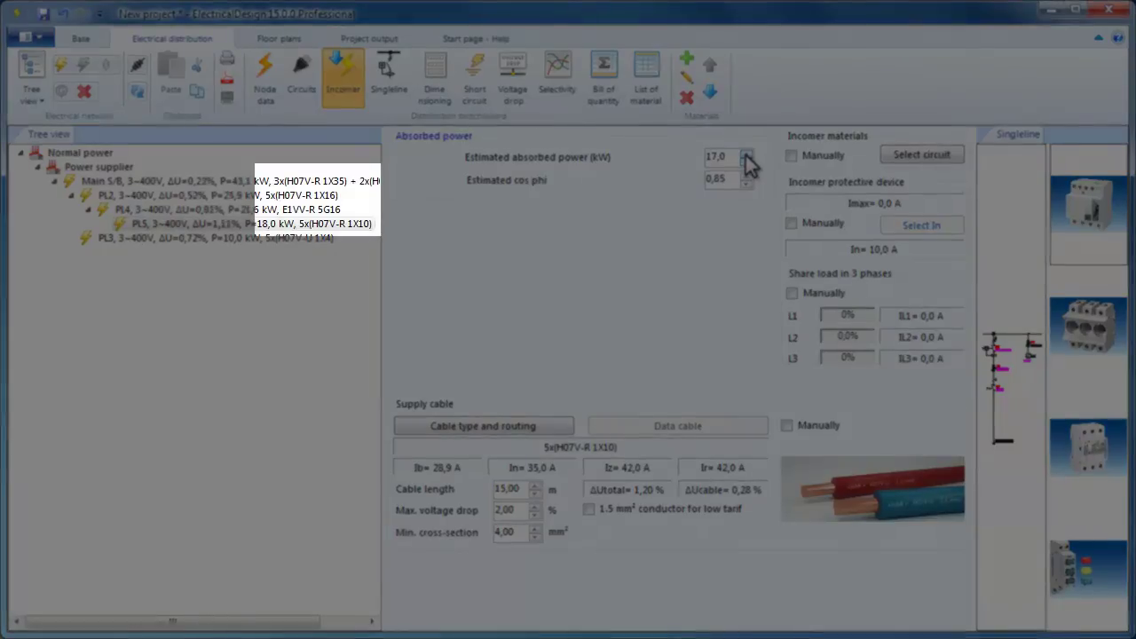
pyautogui.click(747, 154)
pyautogui.click(747, 155)
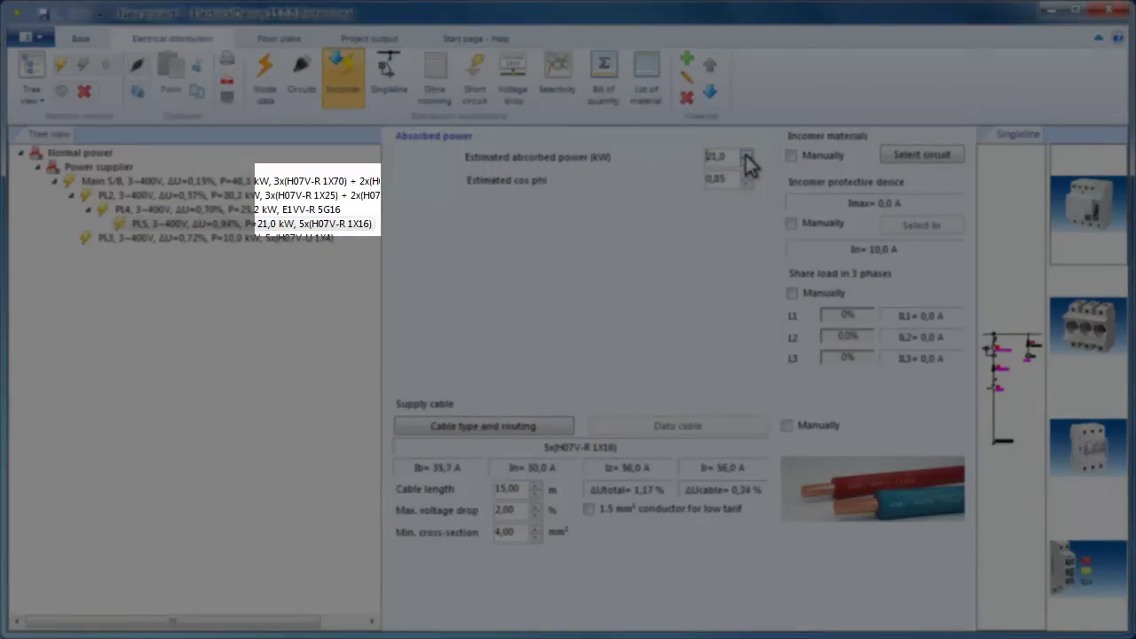